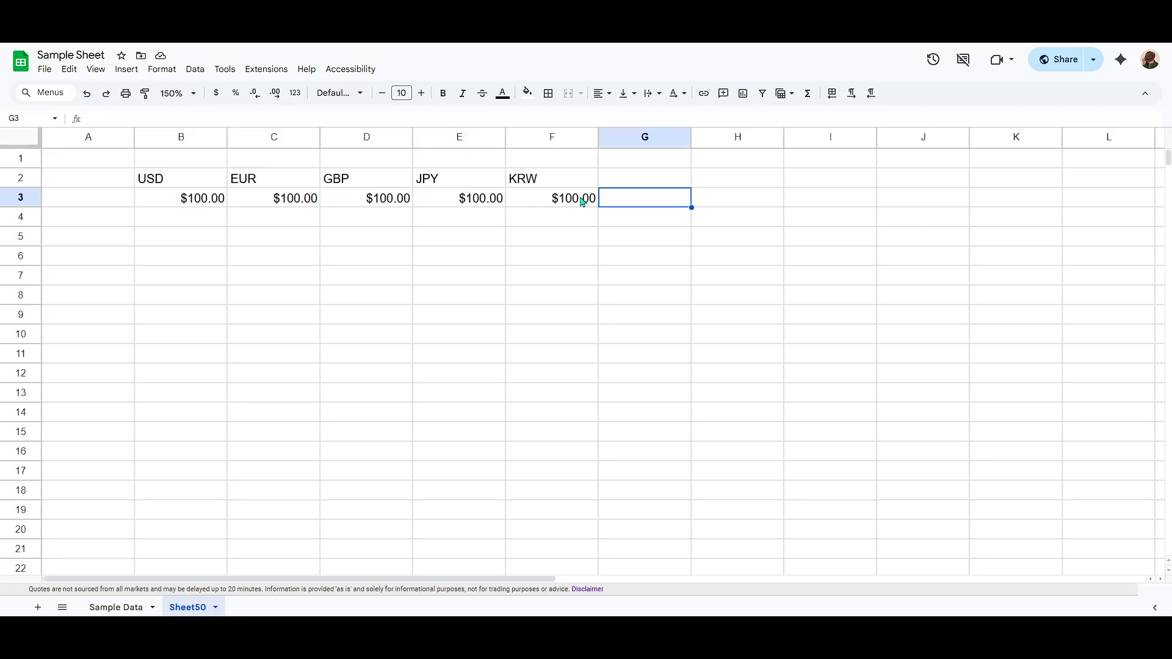
pyautogui.click(530, 204)
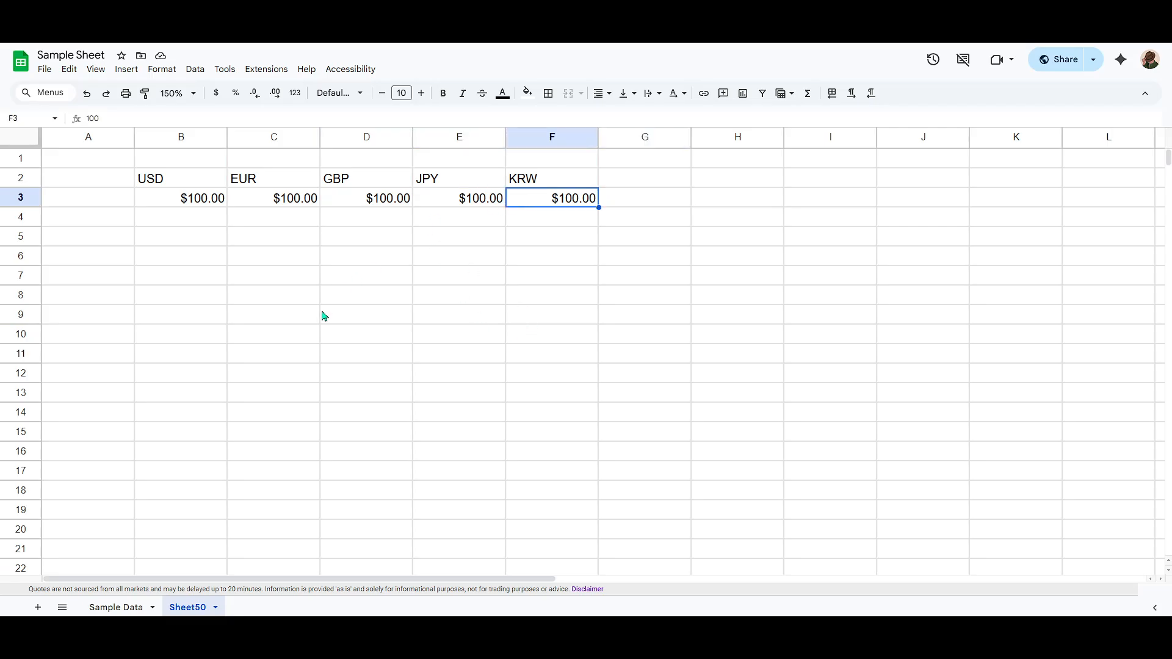
pyautogui.hotkey('ctrl', 'shift')
pyautogui.click(272, 204)
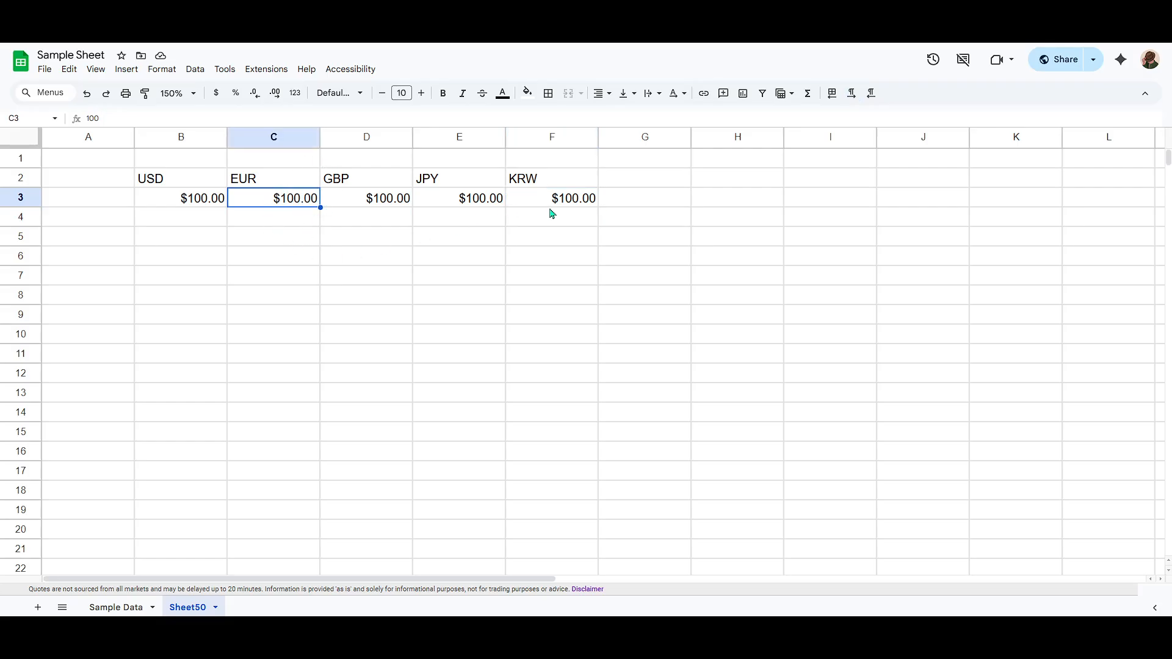
pyautogui.click(359, 207)
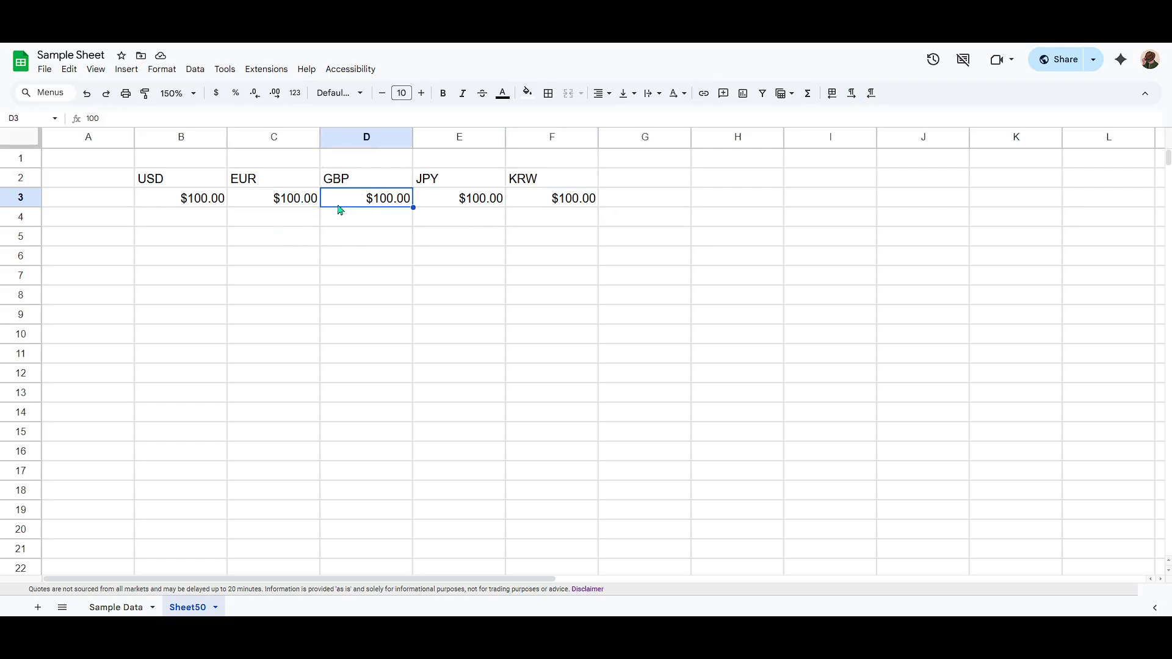
# Apply the Currency number format to cell C3.
pyautogui.click(299, 202)
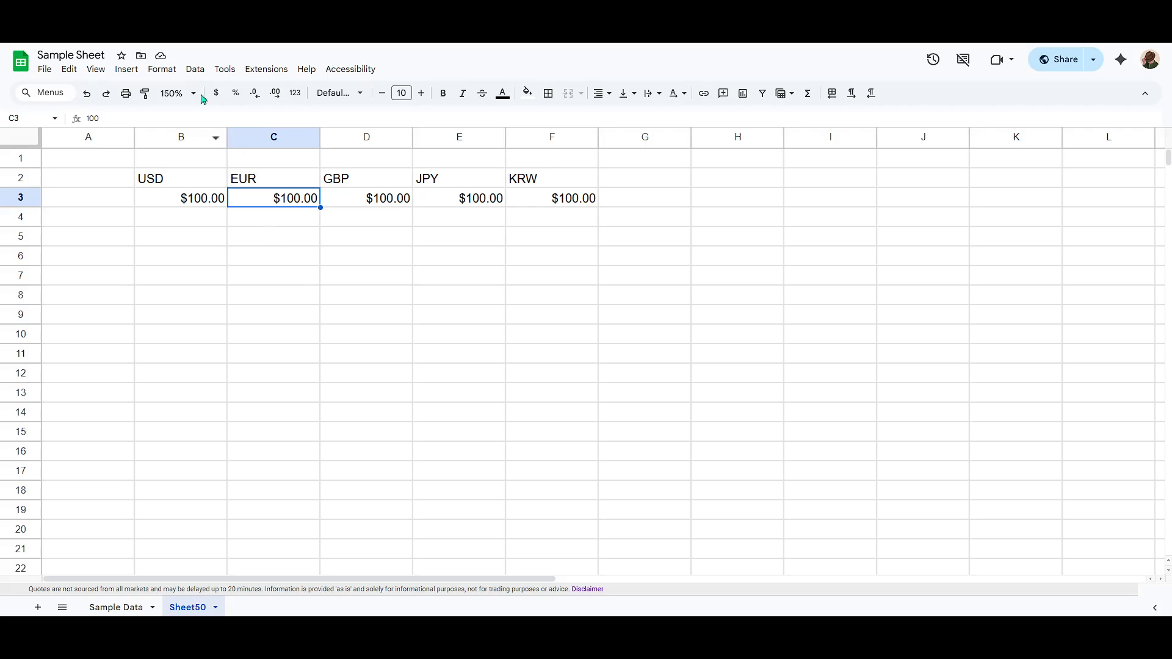
pyautogui.click(160, 72)
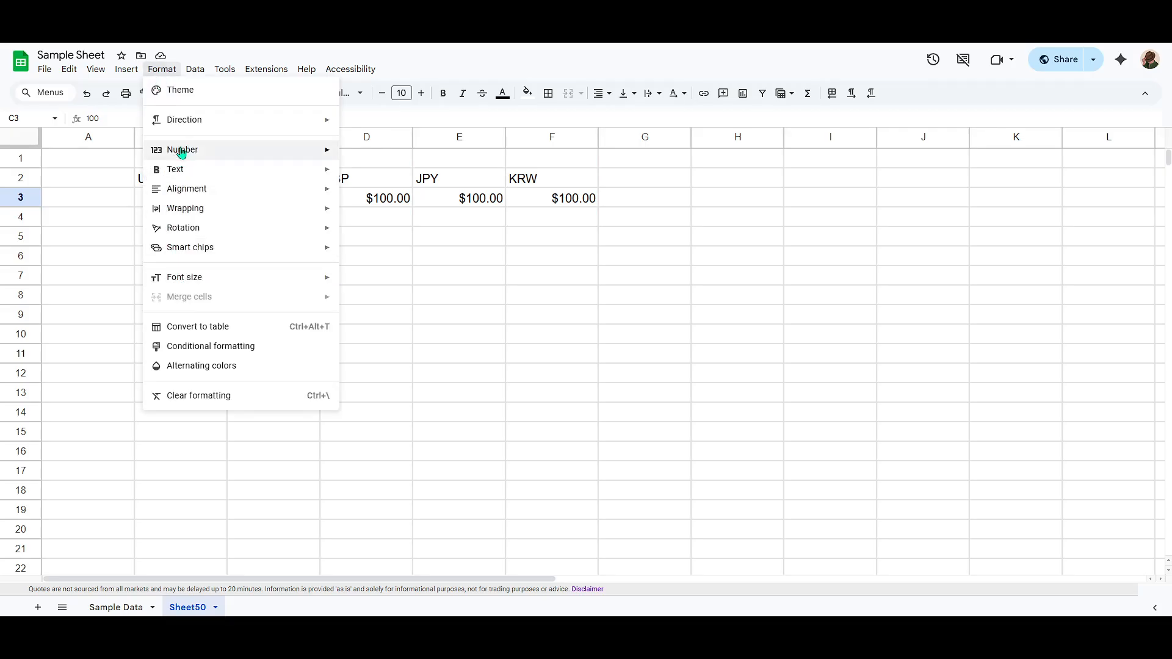
pyautogui.click(161, 69)
pyautogui.click(162, 69)
pyautogui.moveTo(186, 156)
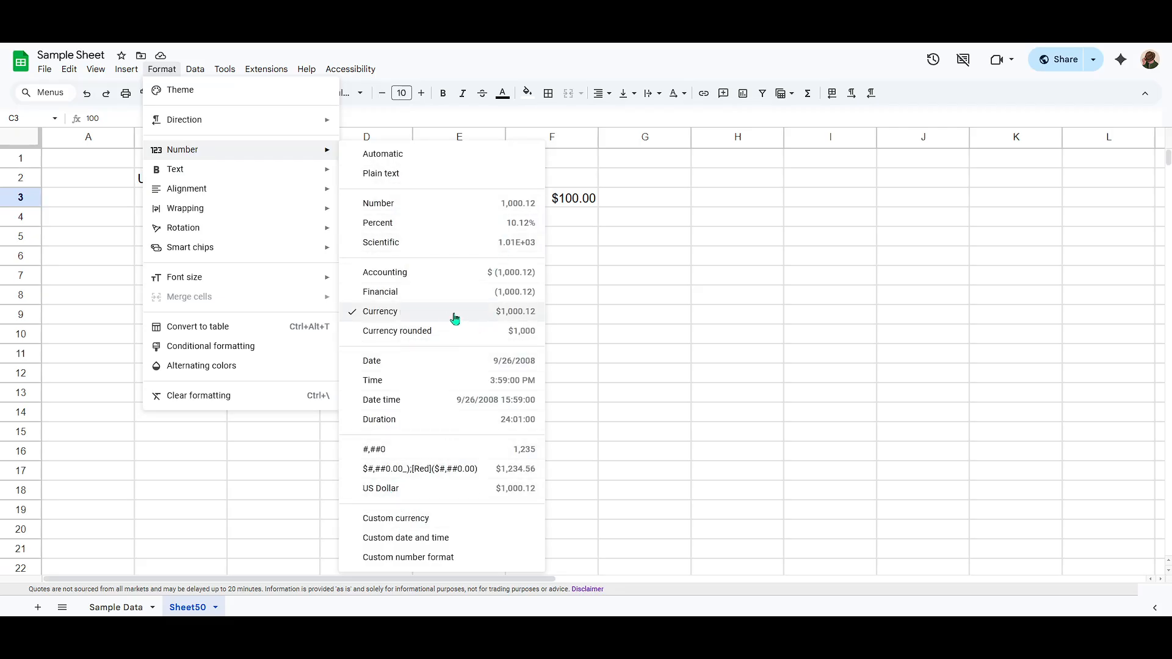
pyautogui.click(388, 313)
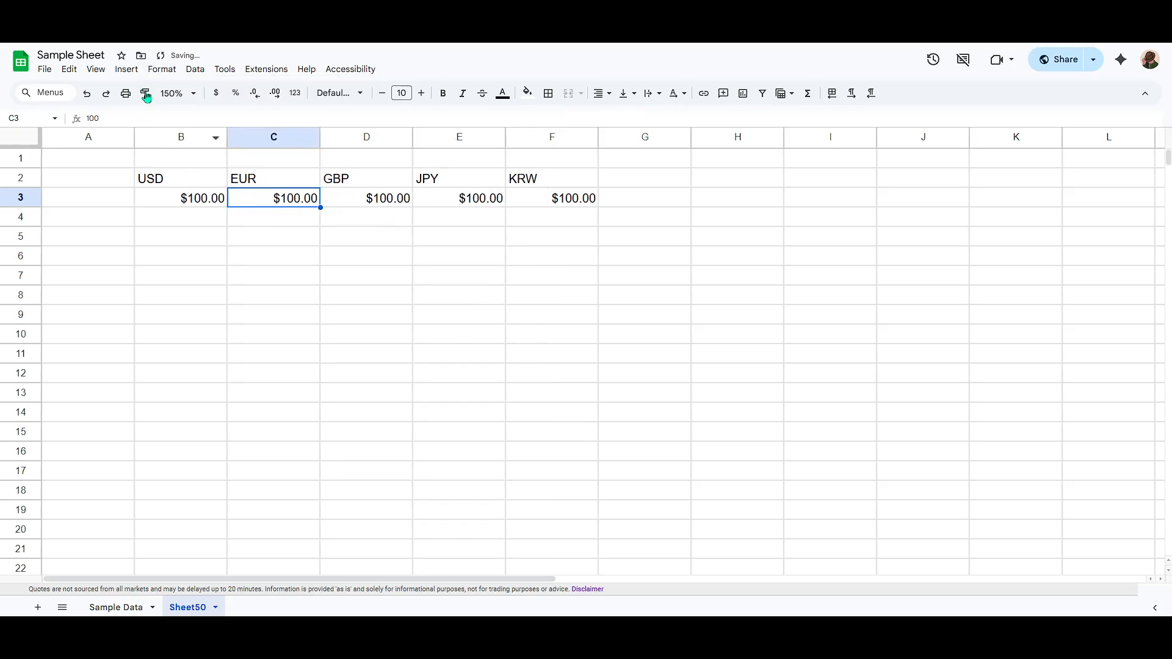
# Format cell C3 with the Euro custom currency, found by searching for eur.
pyautogui.click(161, 69)
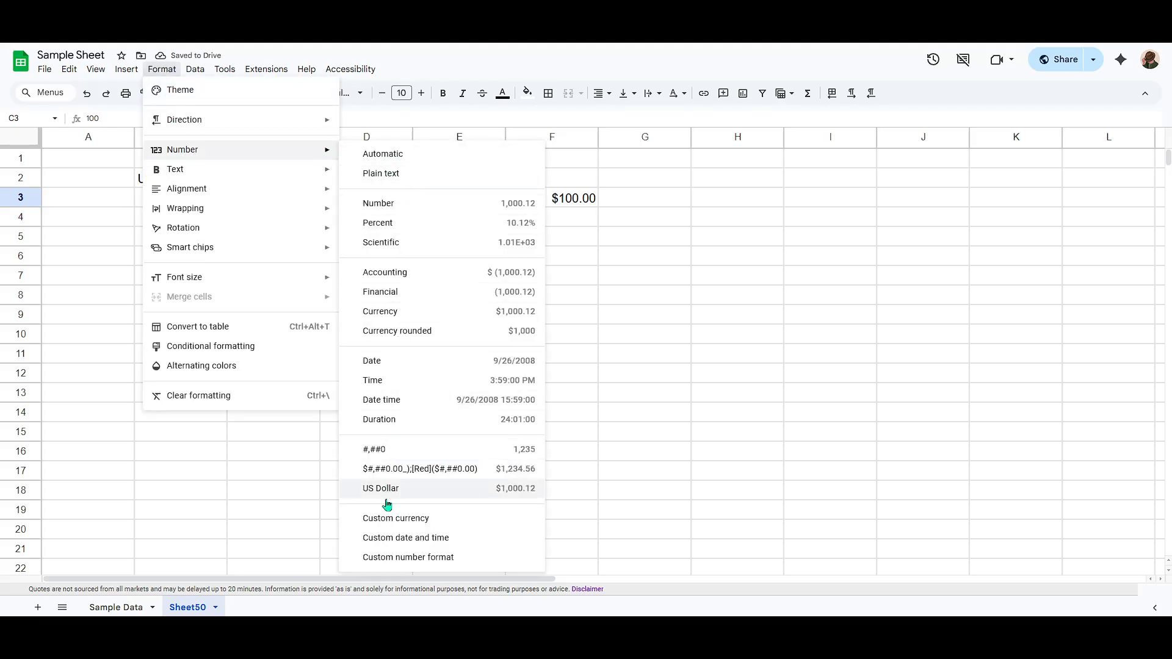
pyautogui.click(398, 519)
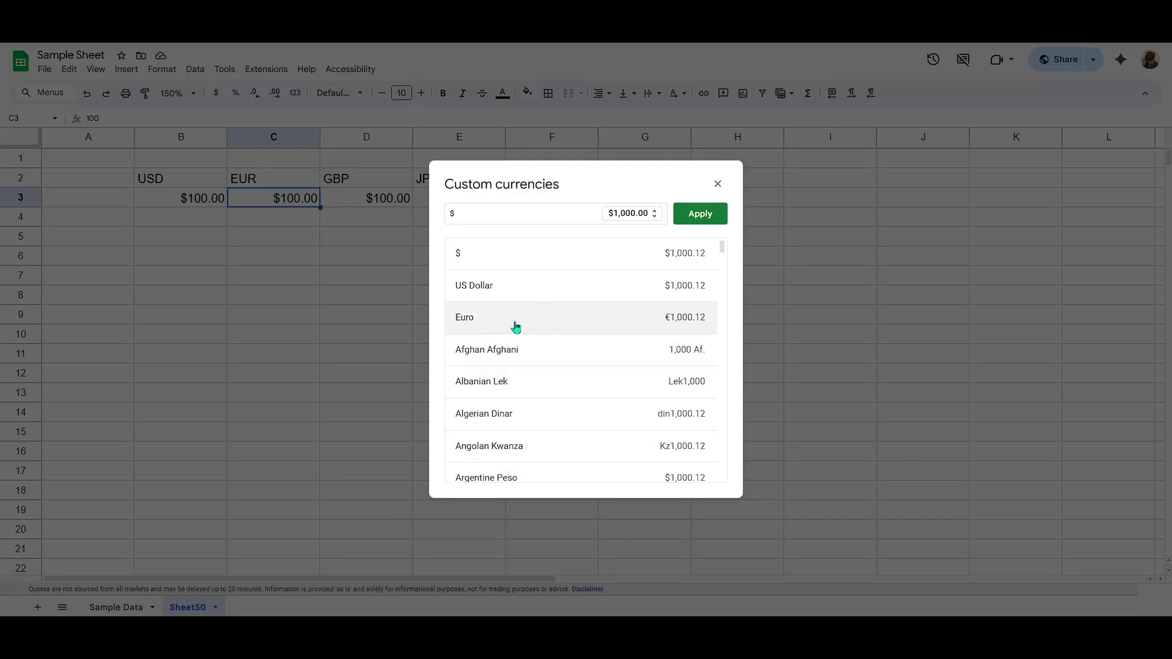
pyautogui.click(516, 216)
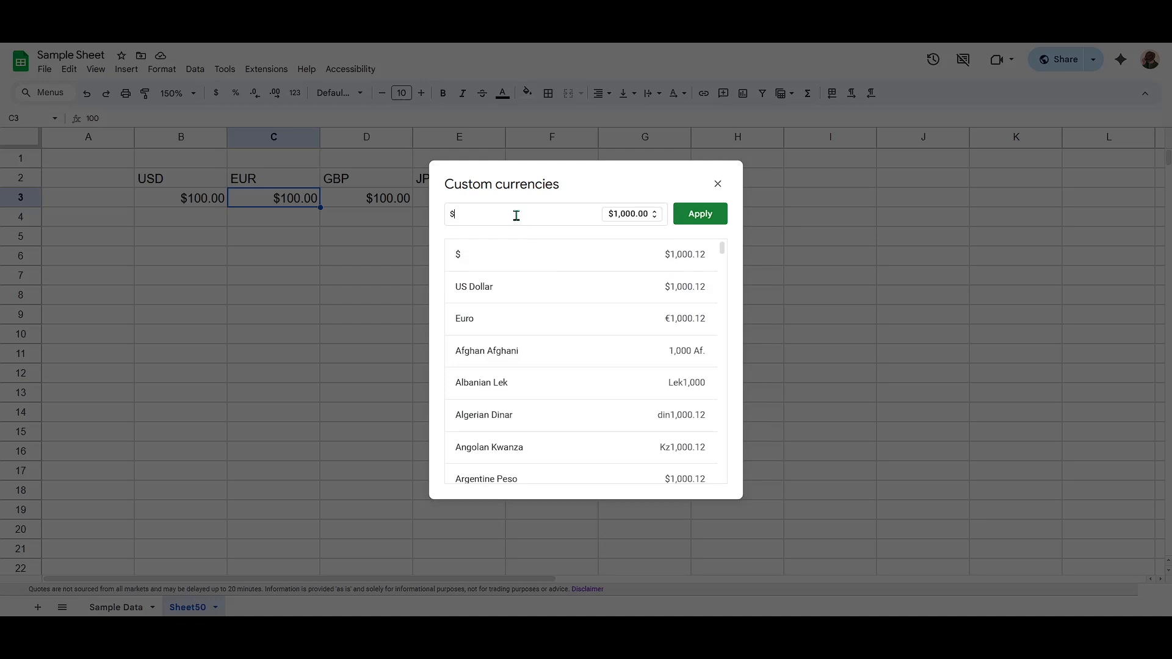
pyautogui.write('eur')
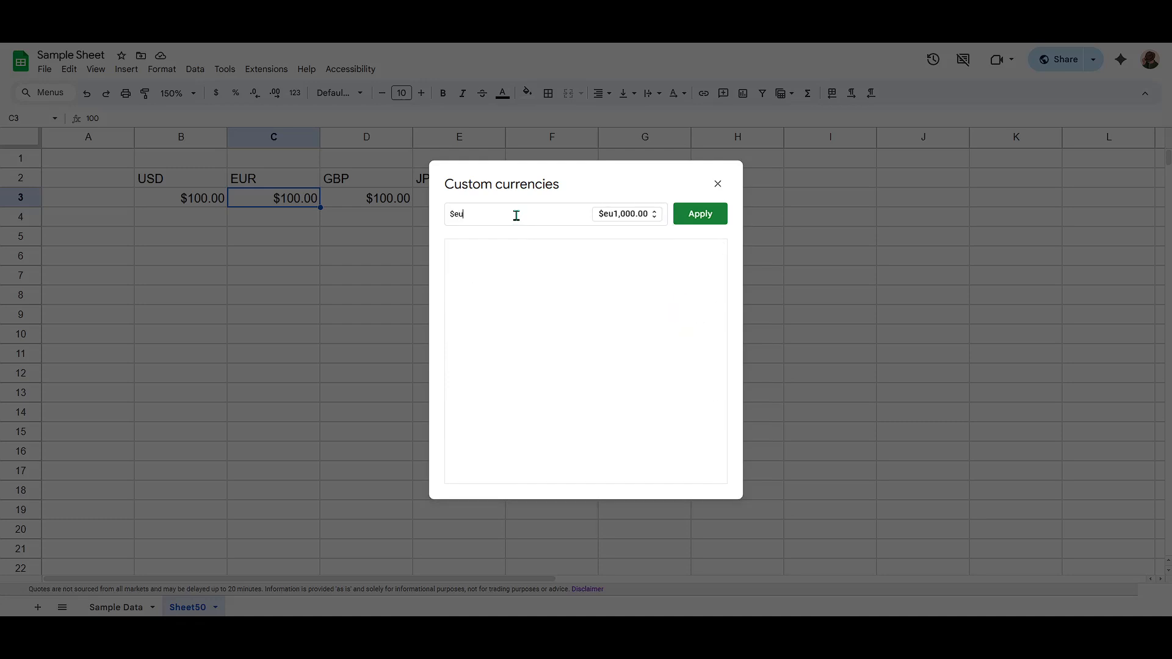
pyautogui.press('BackSpace')
pyautogui.press('BackSpace')
pyautogui.press('BackSpace')
pyautogui.press('BackSpace')
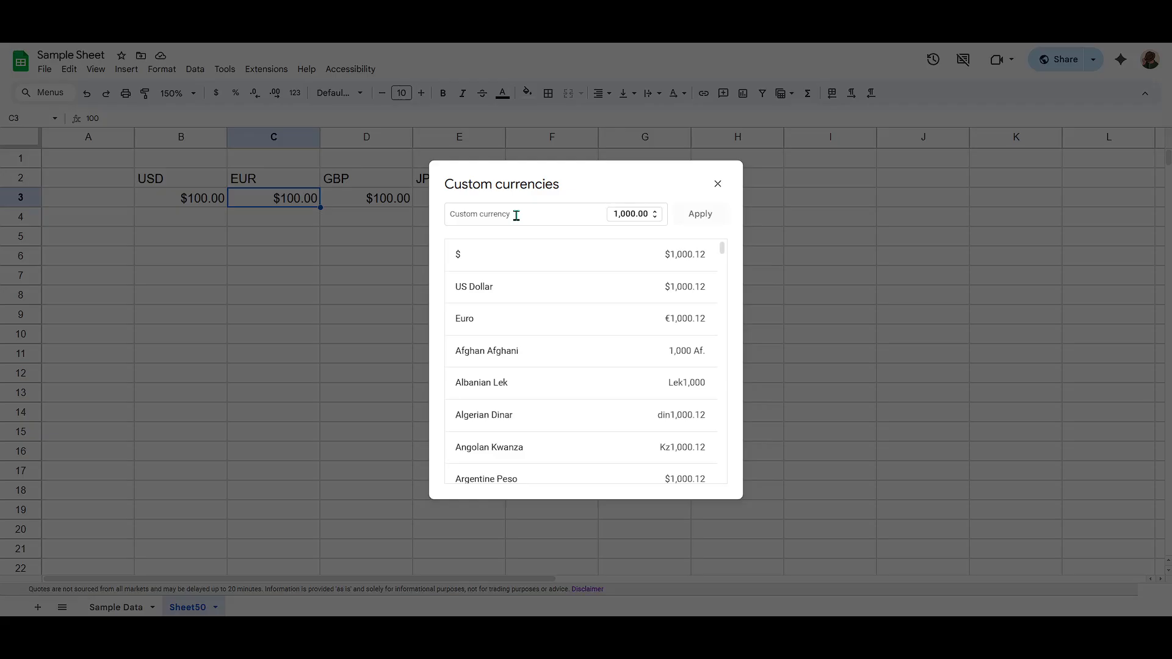
pyautogui.write('eur')
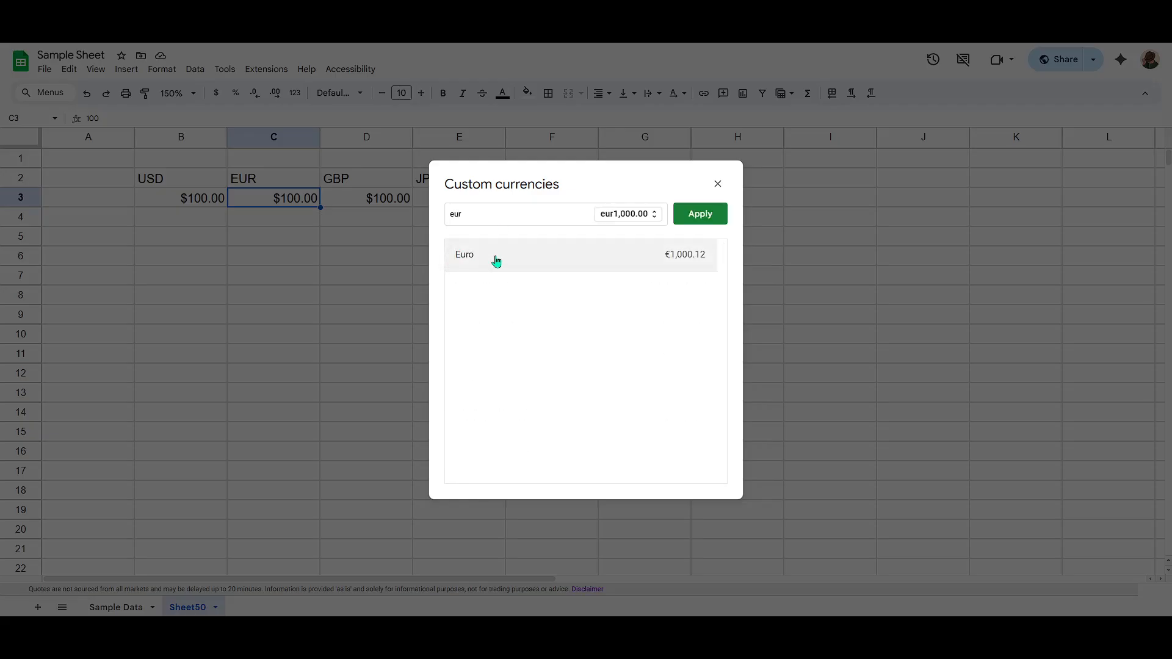
pyautogui.click(475, 261)
pyautogui.click(706, 216)
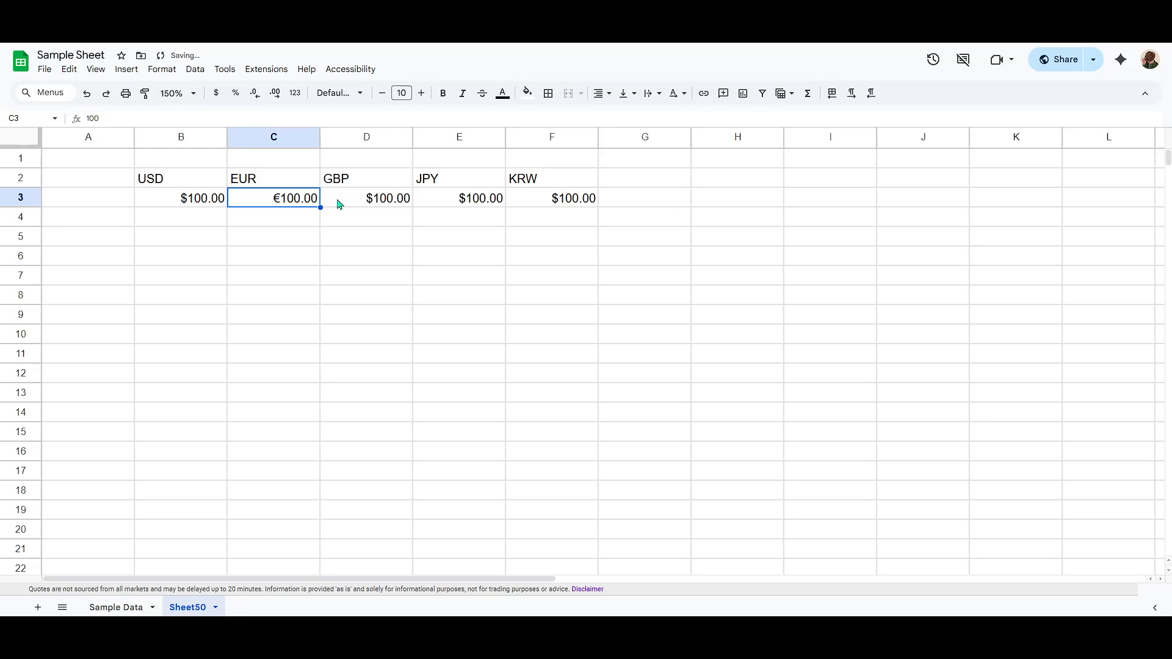
# Format cell D3 with the British Pound Sterling custom currency, found by searching for pound.
pyautogui.click(368, 206)
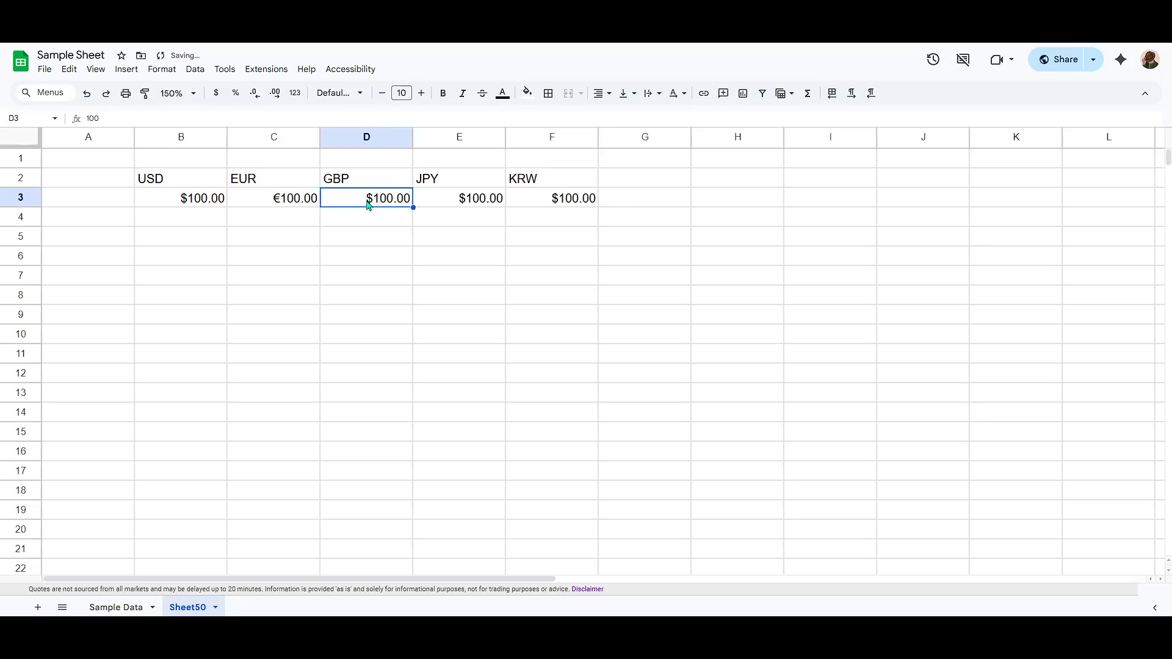
pyautogui.click(162, 69)
pyautogui.moveTo(194, 149)
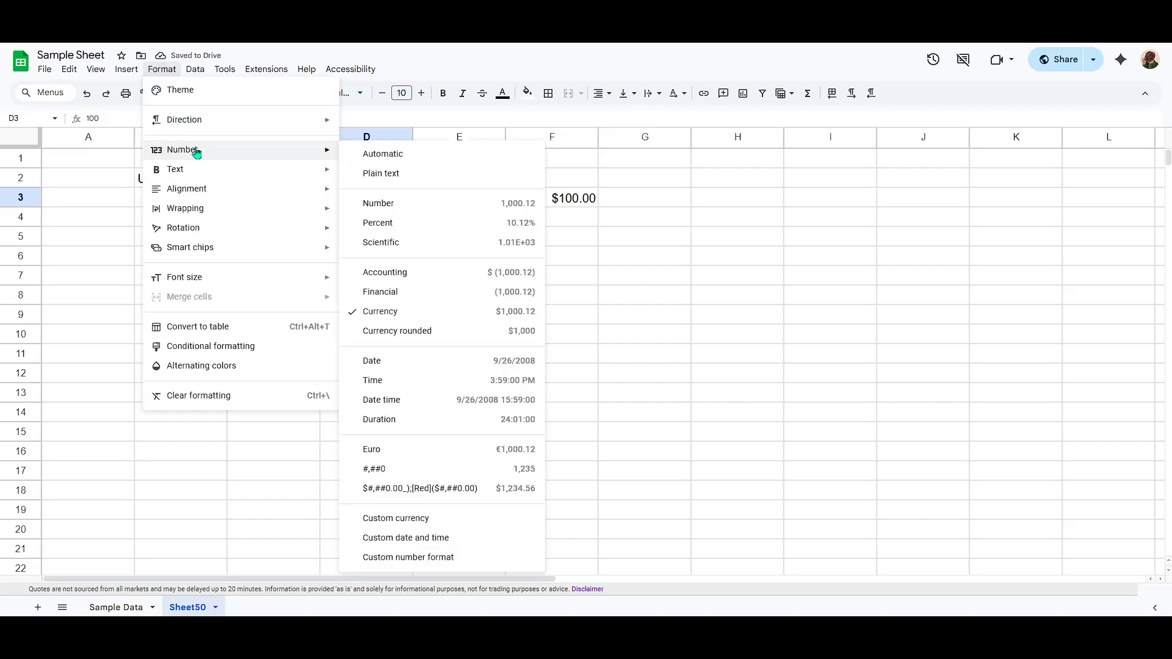
pyautogui.click(415, 518)
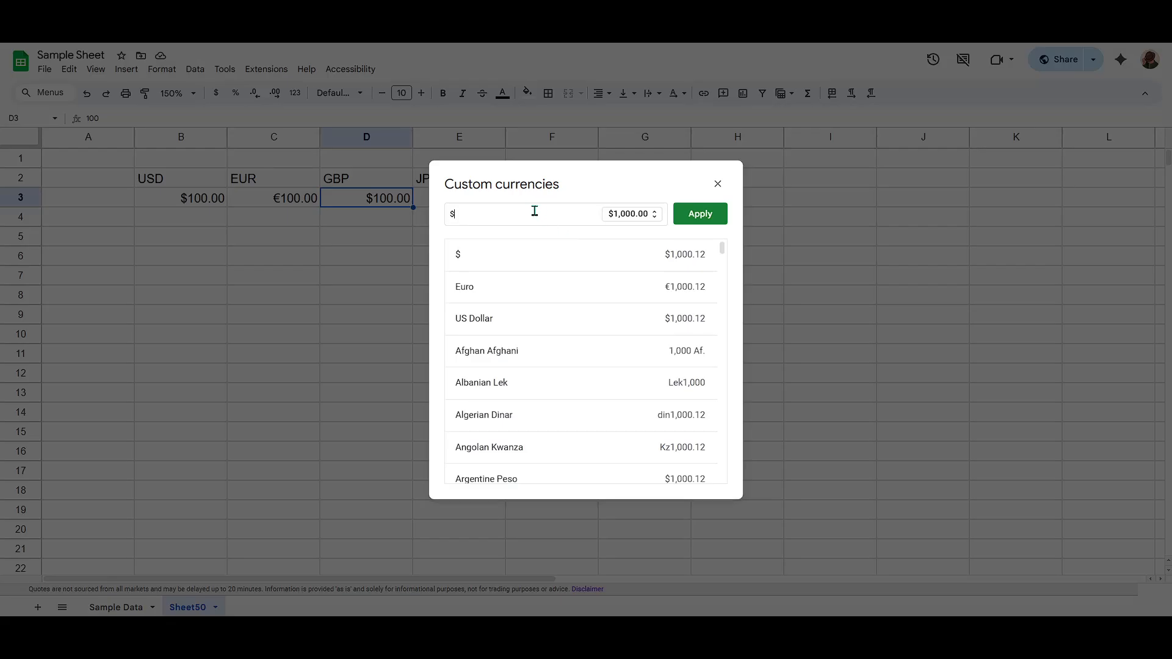
pyautogui.press('BackSpace')
pyautogui.write('gbp')
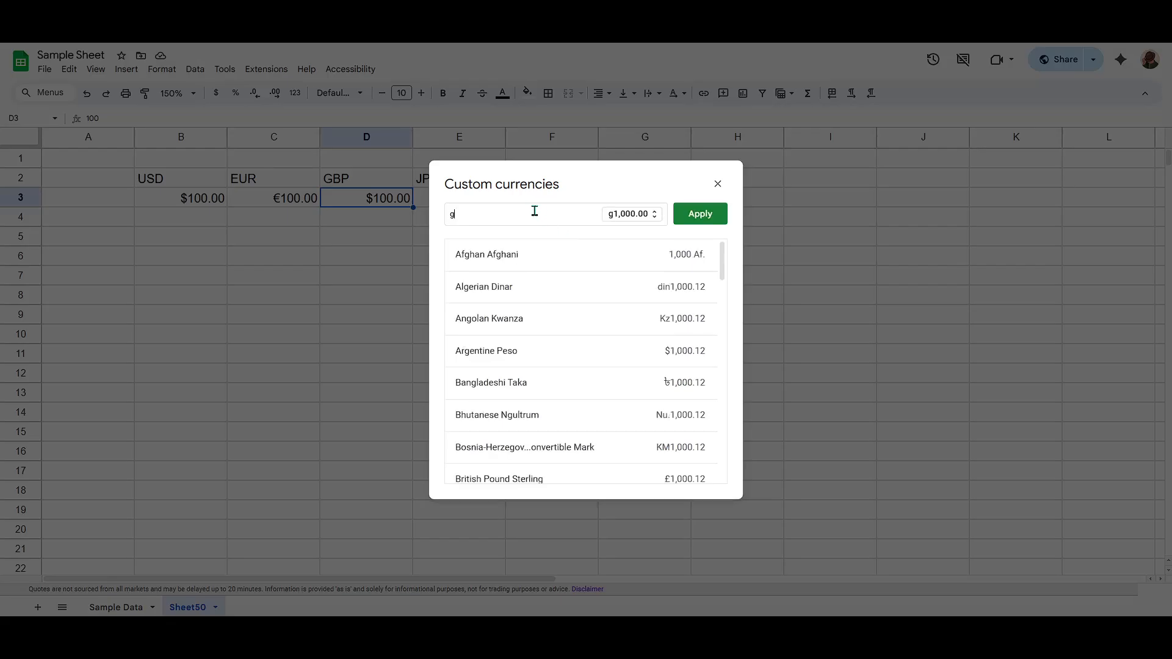
pyautogui.press('BackSpace')
pyautogui.press('BackSpace')
pyautogui.press('BackSpace')
pyautogui.write('po')
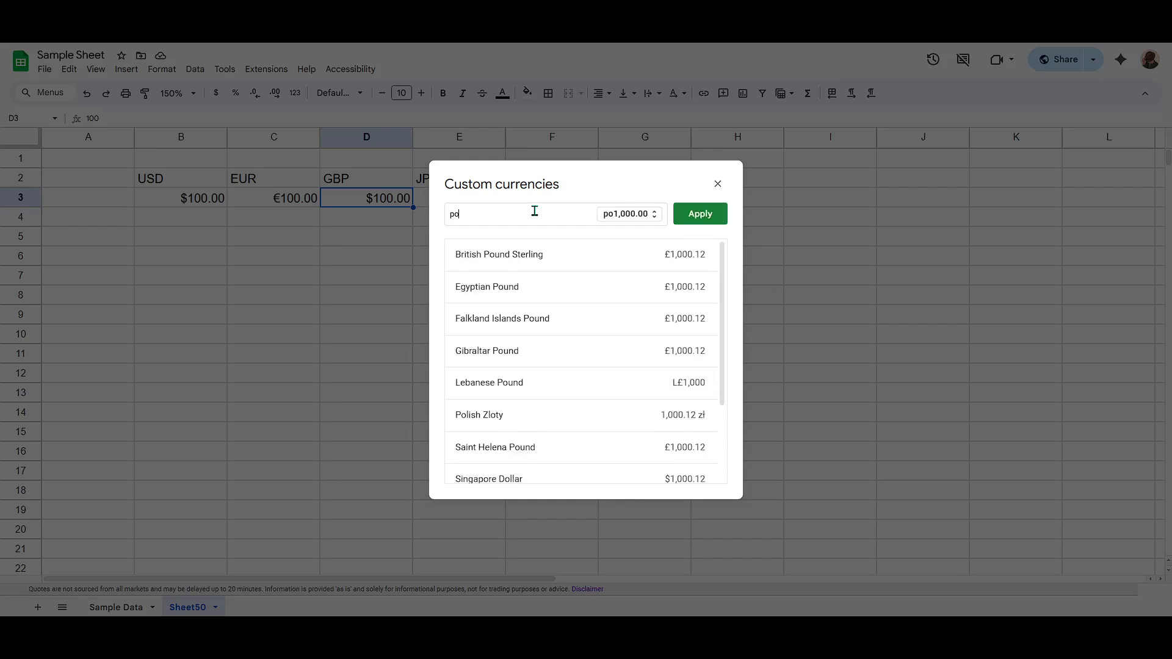
pyautogui.write('und')
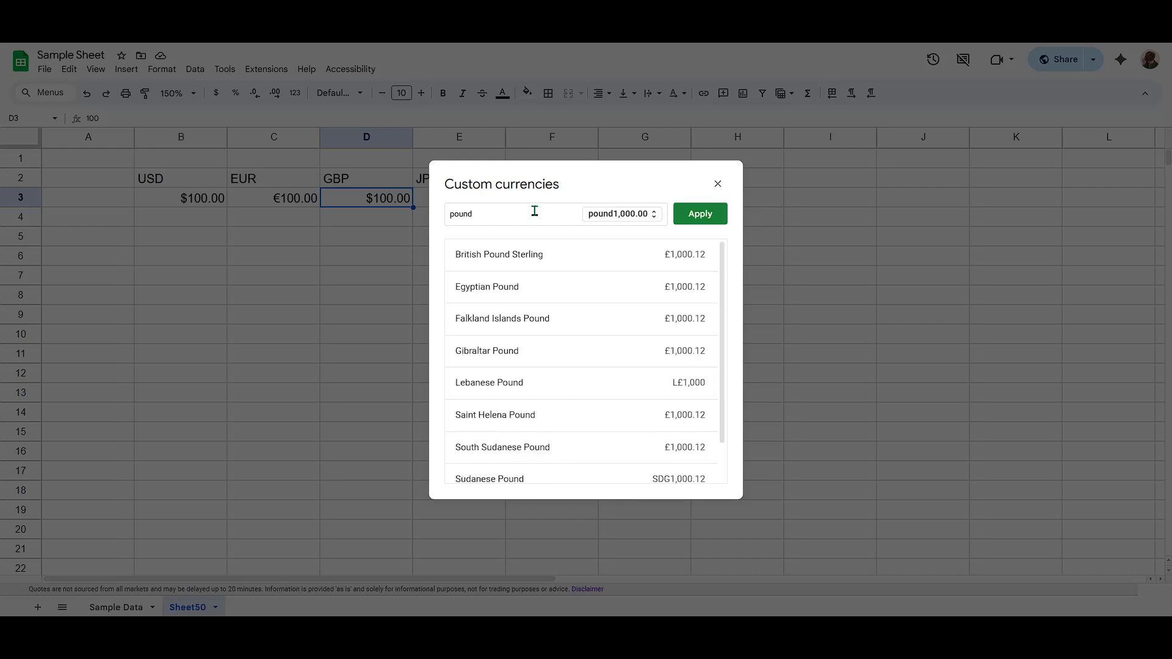
pyautogui.click(506, 261)
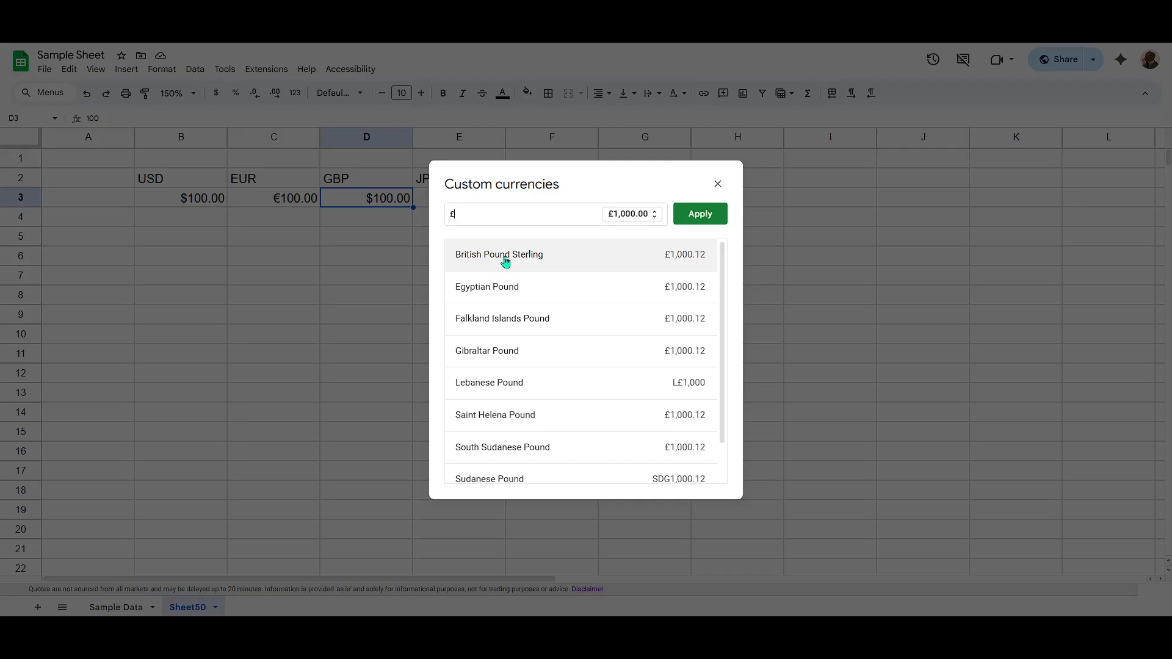
pyautogui.click(707, 223)
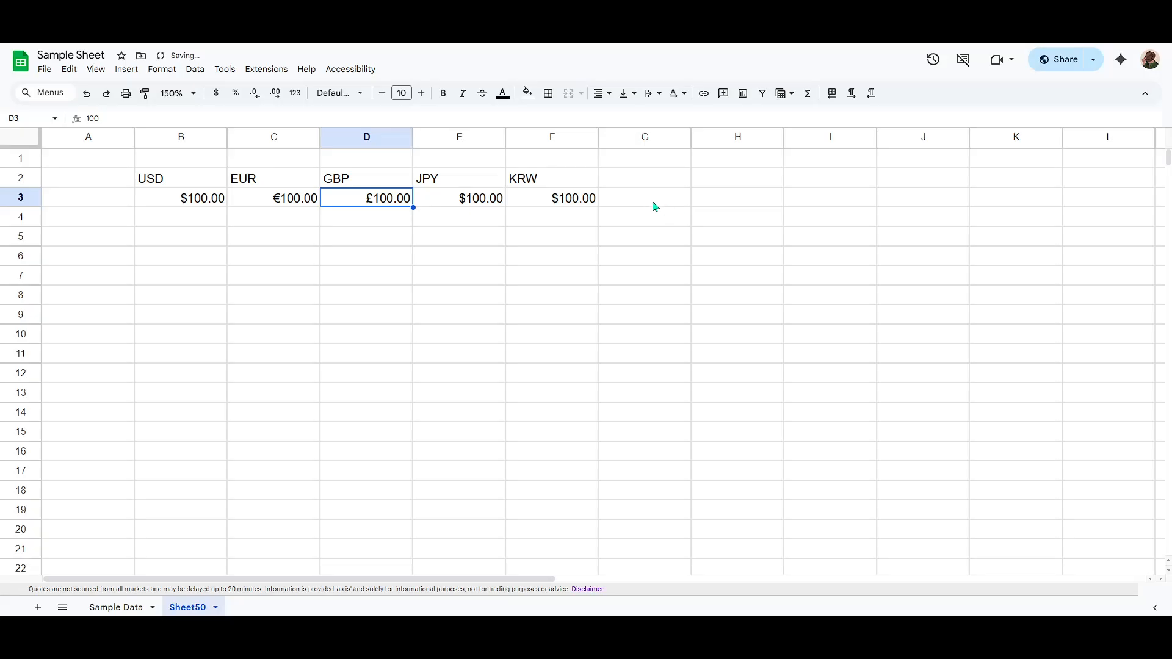
# Format cell E3 with the Japanese Yen custom currency, found by searching for yen.
pyautogui.click(459, 204)
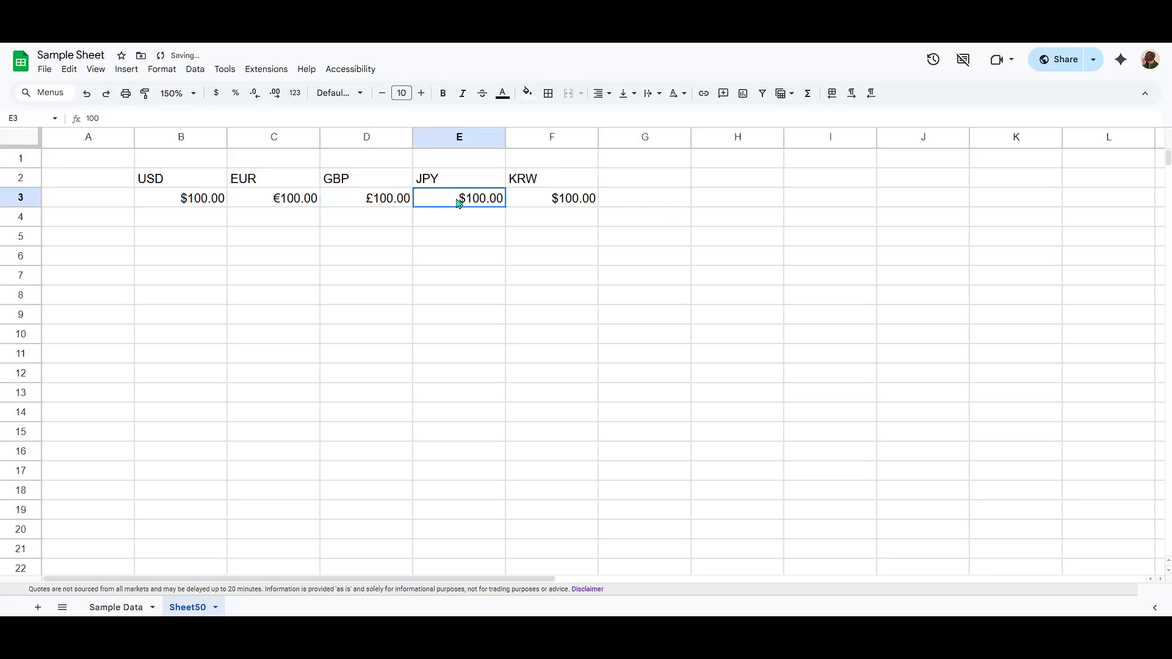
pyautogui.click(162, 69)
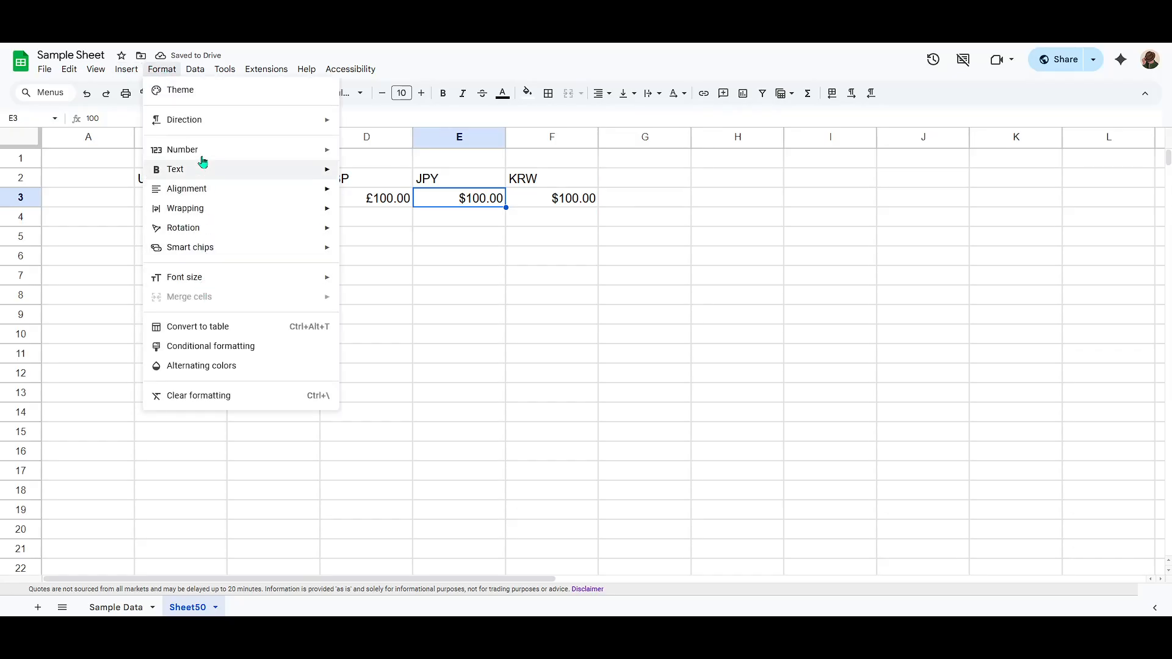
pyautogui.moveTo(204, 149)
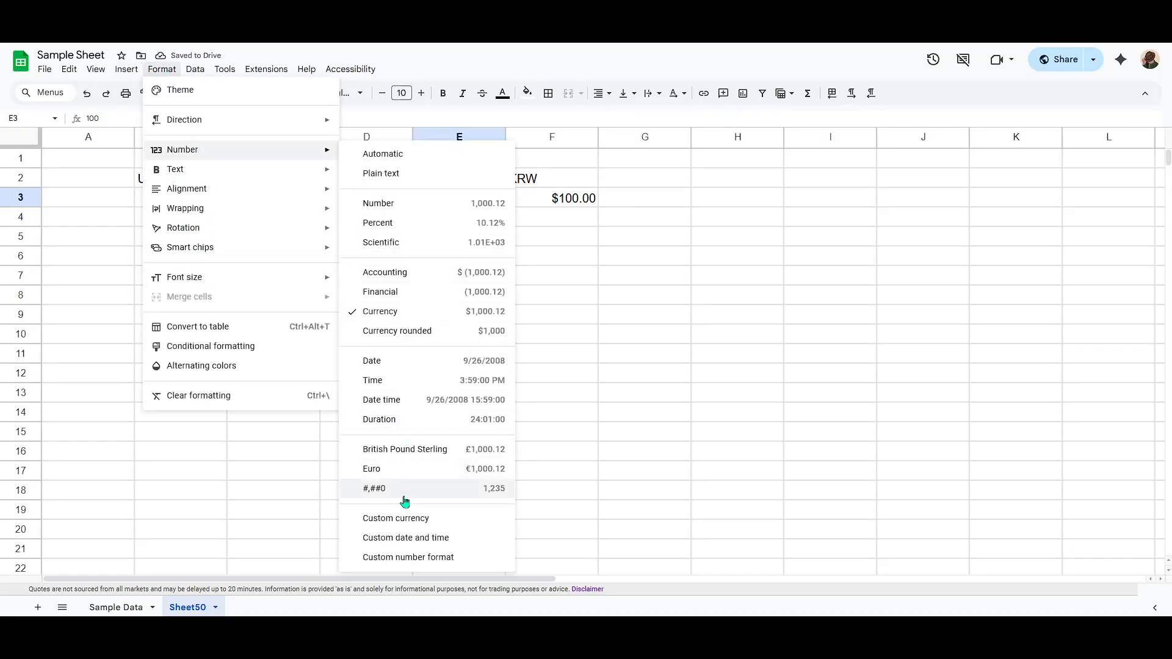
pyautogui.click(401, 520)
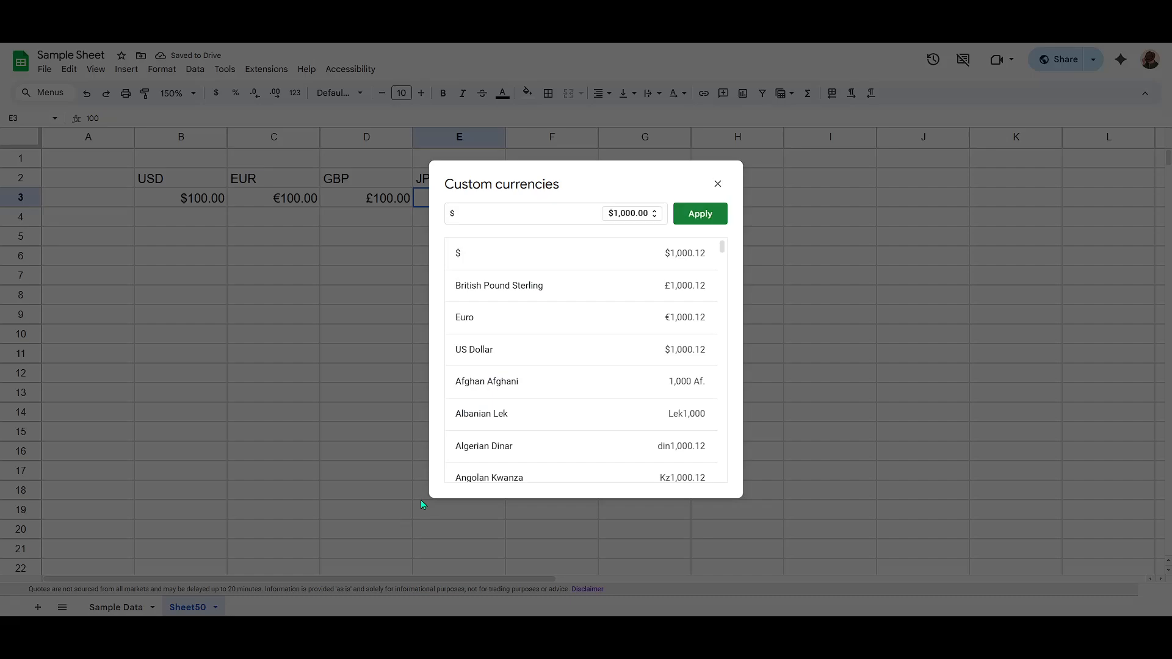
pyautogui.click(521, 216)
pyautogui.press('BackSpace')
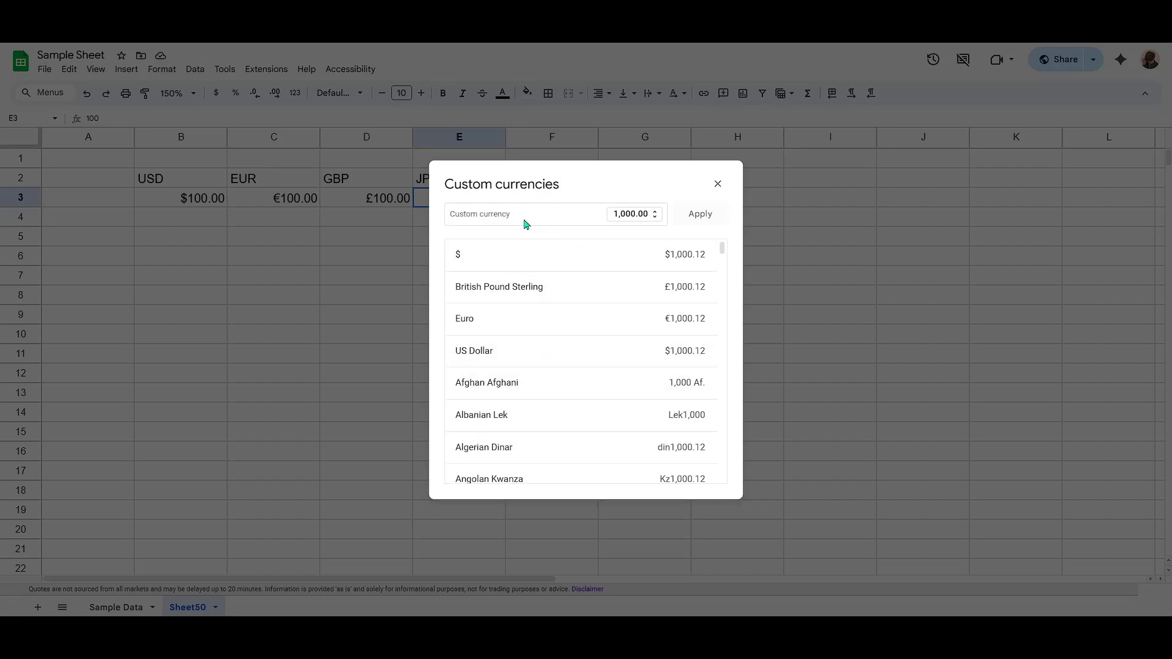
pyautogui.write('yen')
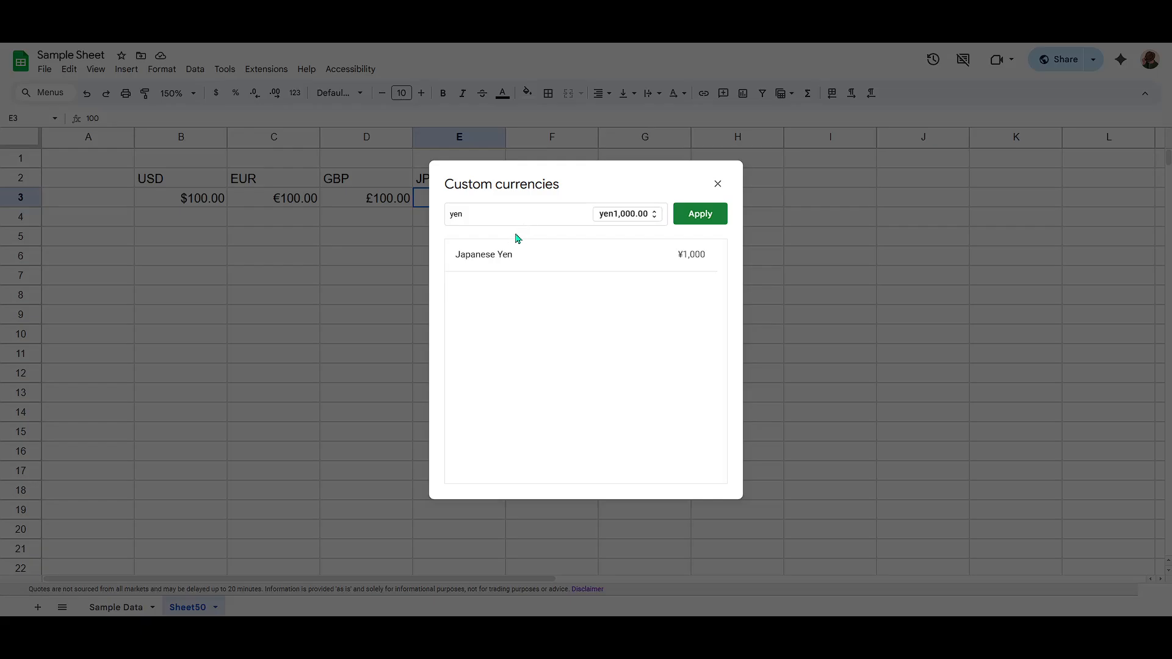
pyautogui.click(505, 258)
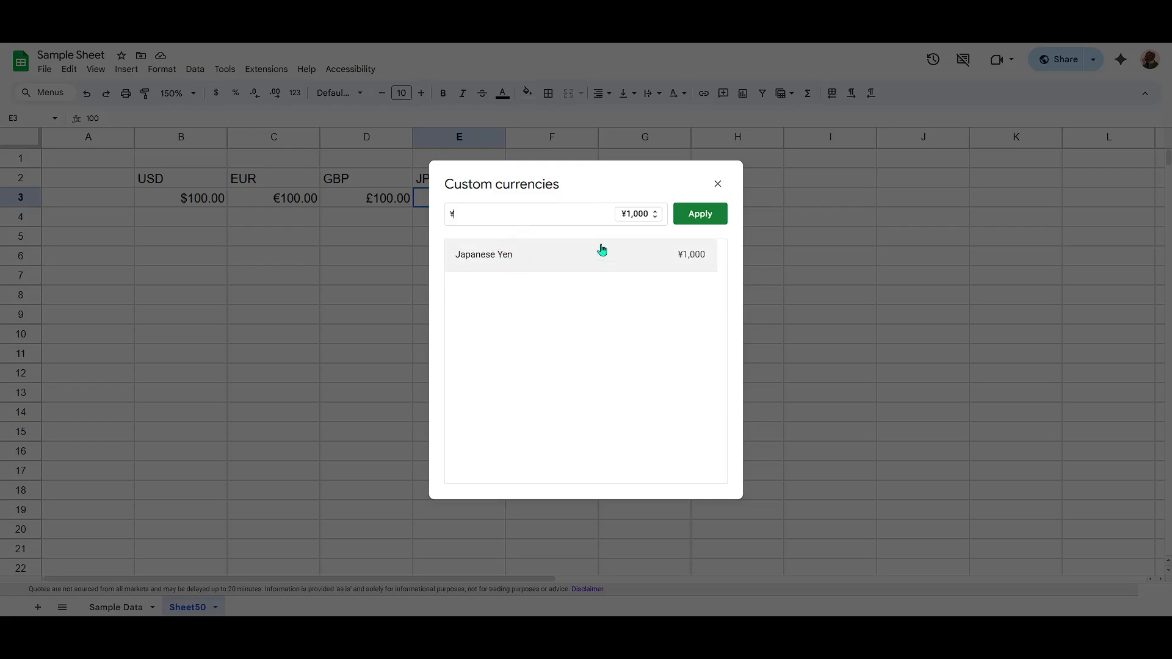
pyautogui.click(700, 214)
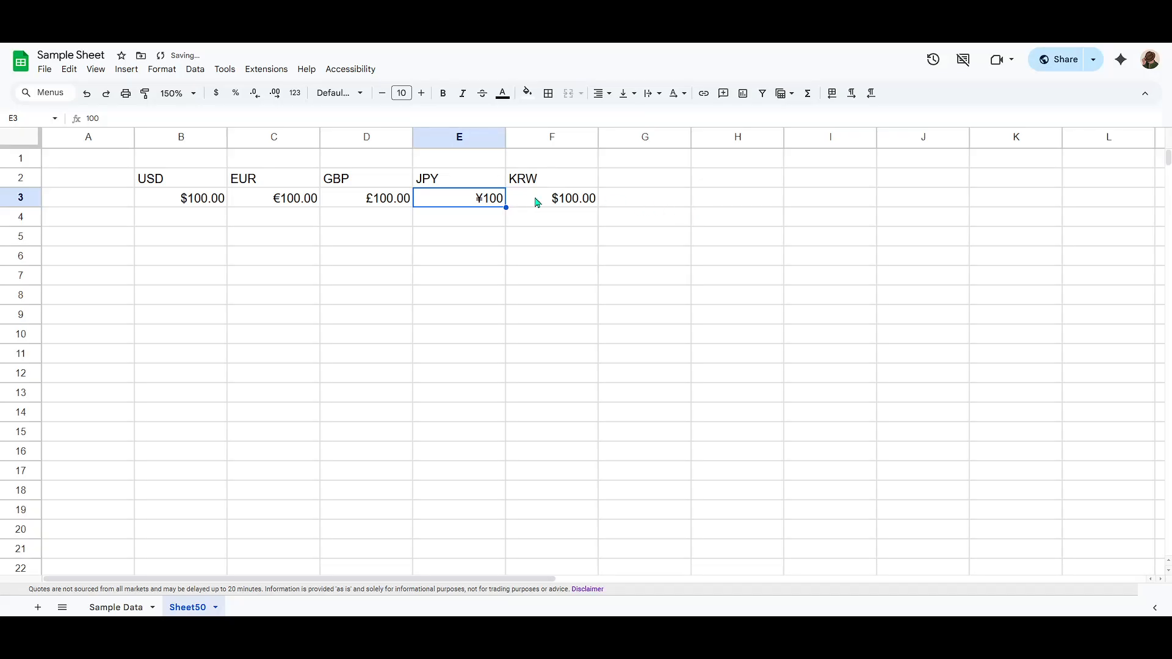
# Format cell F3 with the South Korean Won custom currency, found by searching for korean.
pyautogui.click(539, 201)
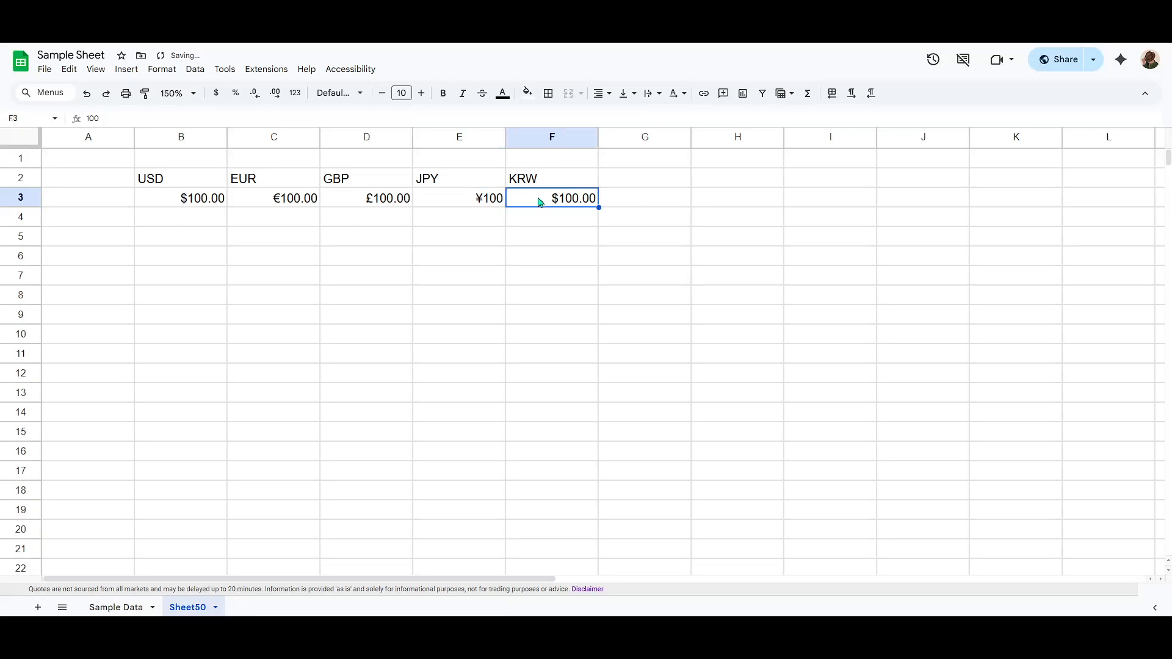
pyautogui.click(159, 69)
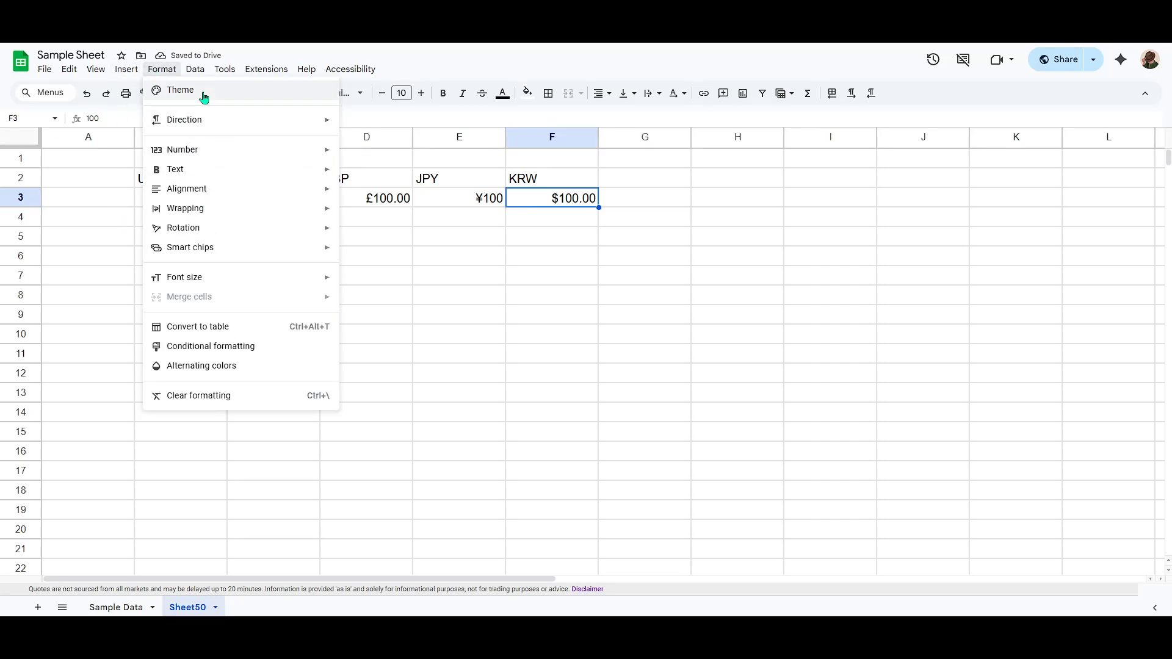
pyautogui.moveTo(198, 152)
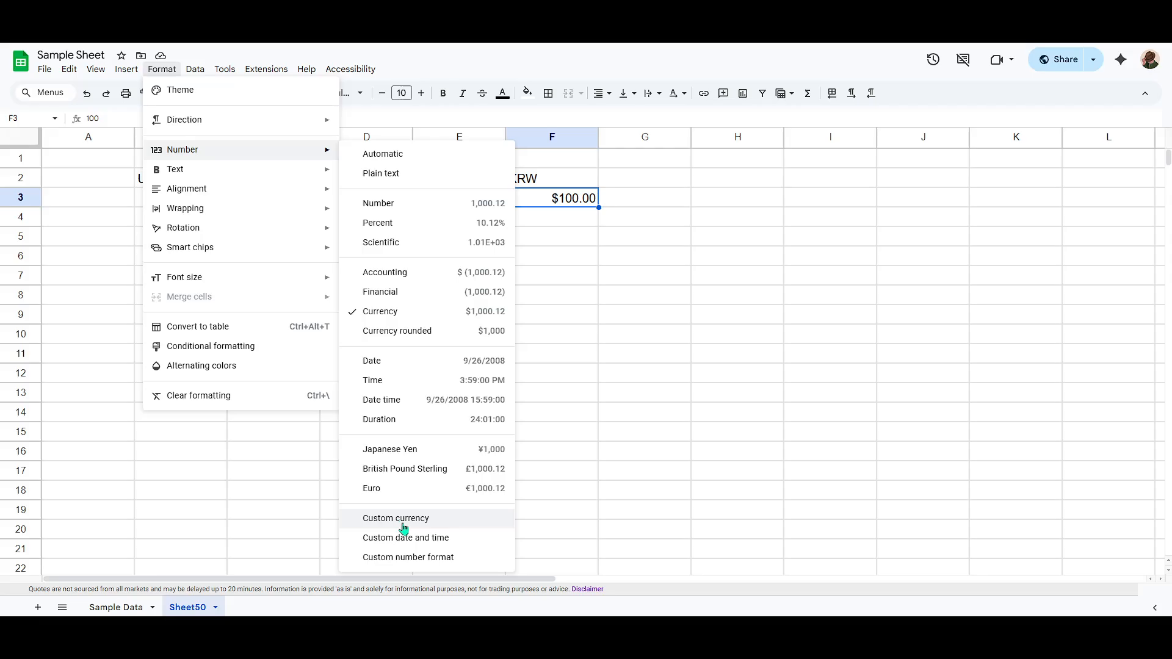
pyautogui.click(402, 522)
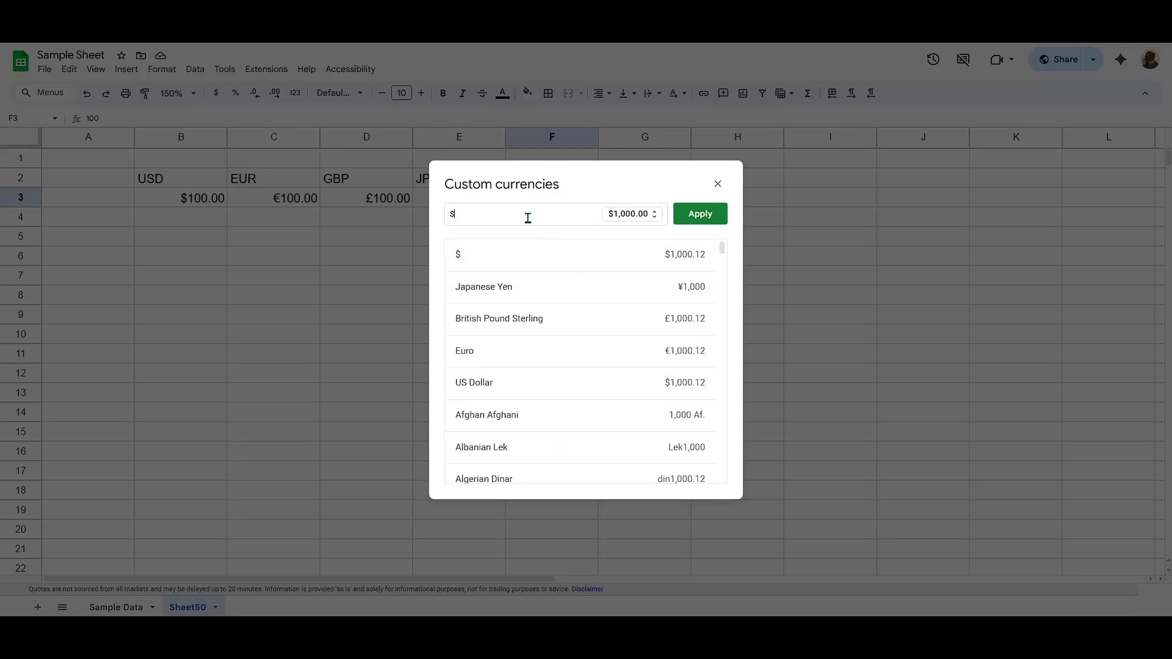
pyautogui.press('BackSpace')
pyautogui.write('krw')
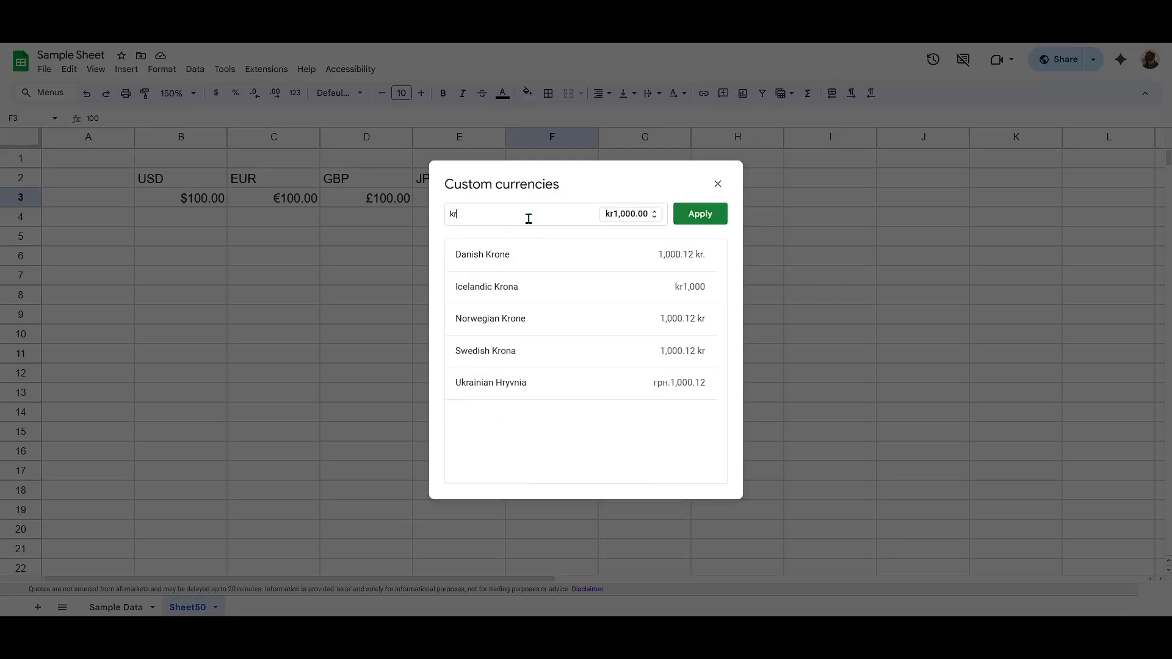
pyautogui.press('BackSpace')
pyautogui.press('BackSpace')
pyautogui.write('orean')
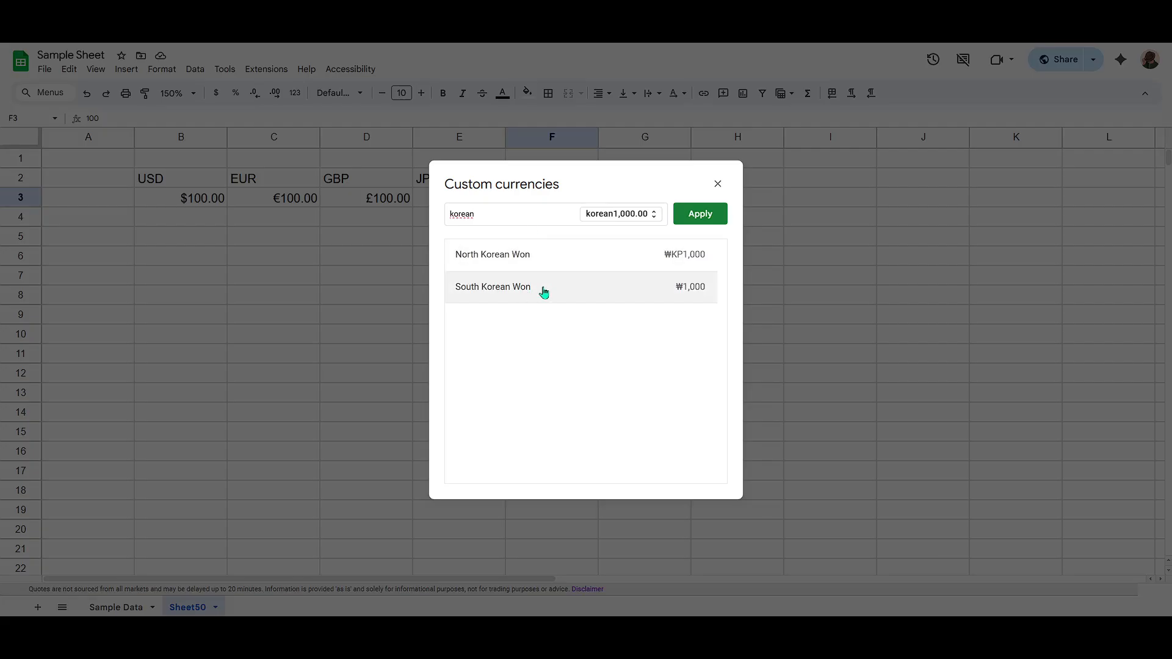
pyautogui.click(512, 291)
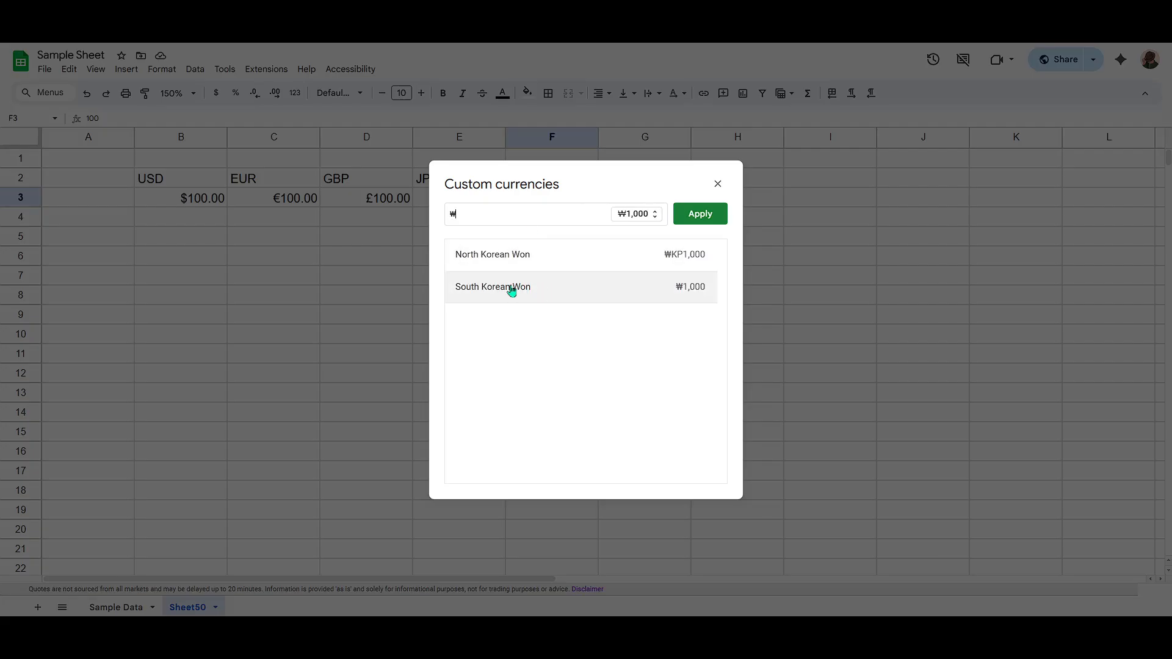
pyautogui.click(697, 215)
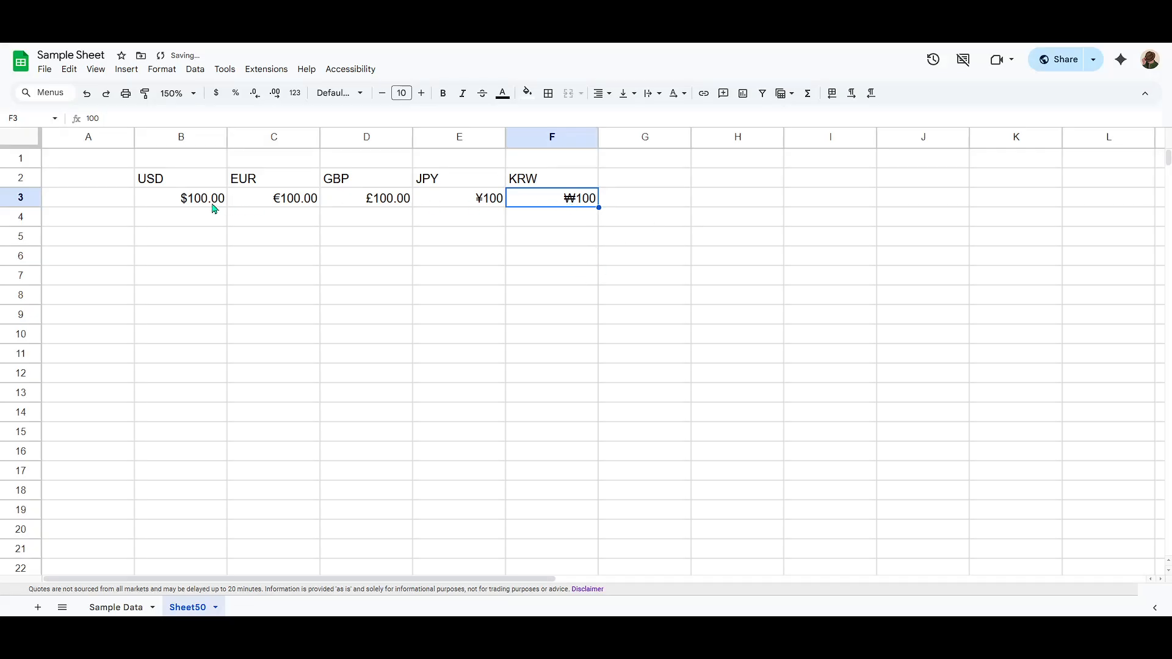
pyautogui.moveTo(204, 202); pyautogui.dragTo(539, 202)
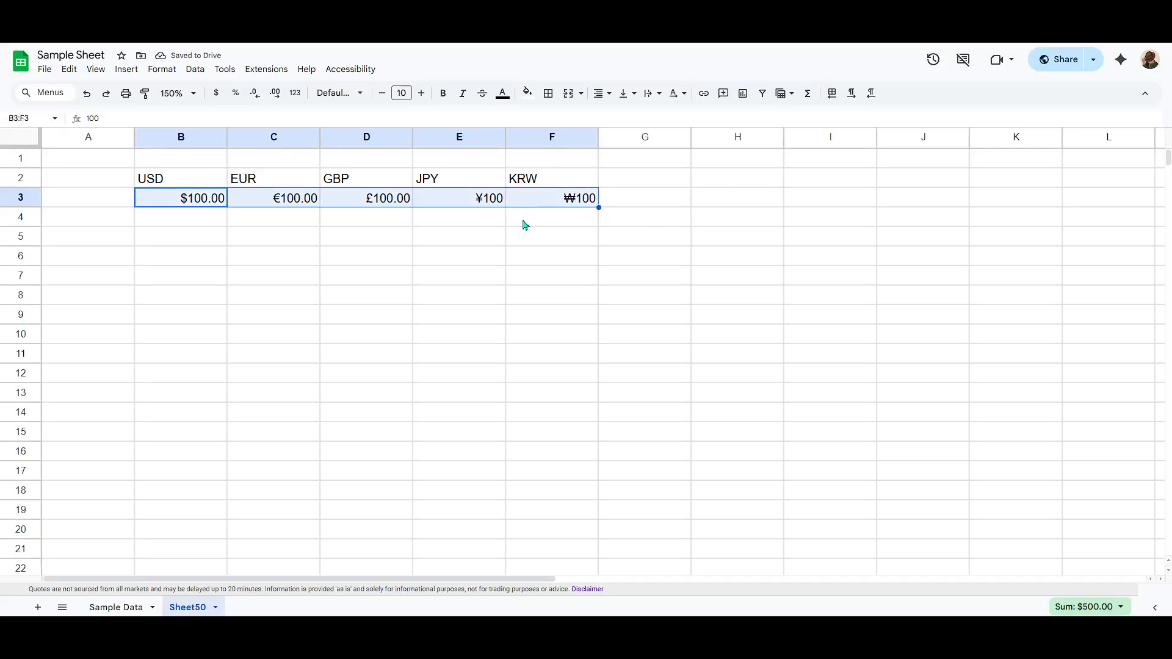
pyautogui.click(522, 241)
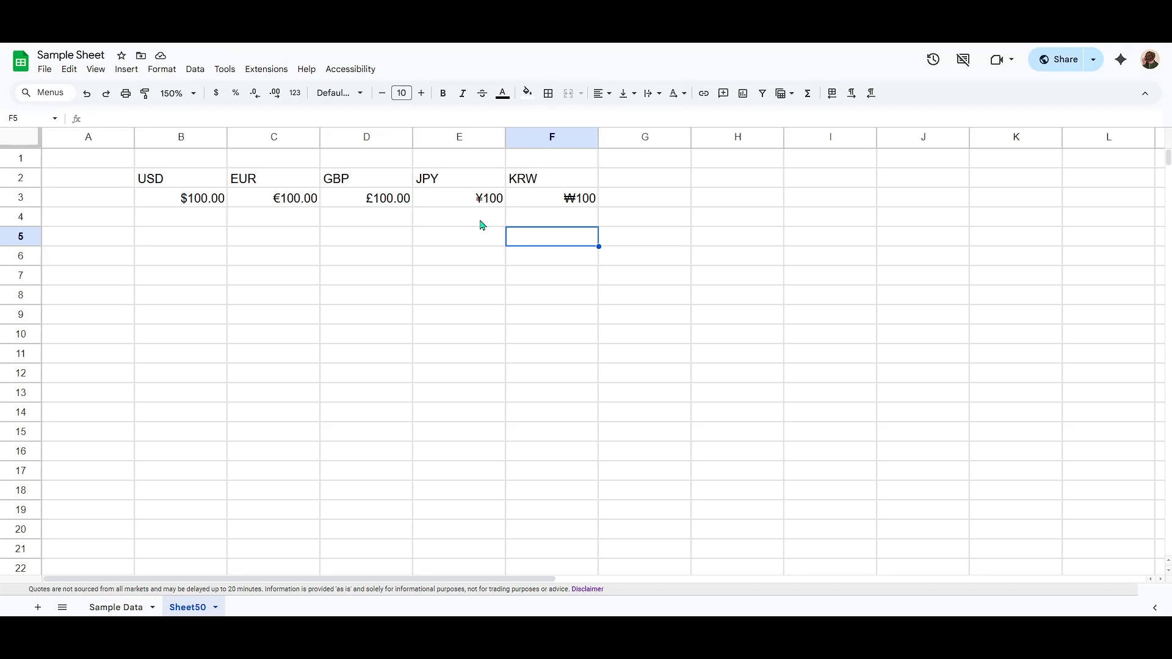
# Open the number format options for cell B3.
pyautogui.click(186, 199)
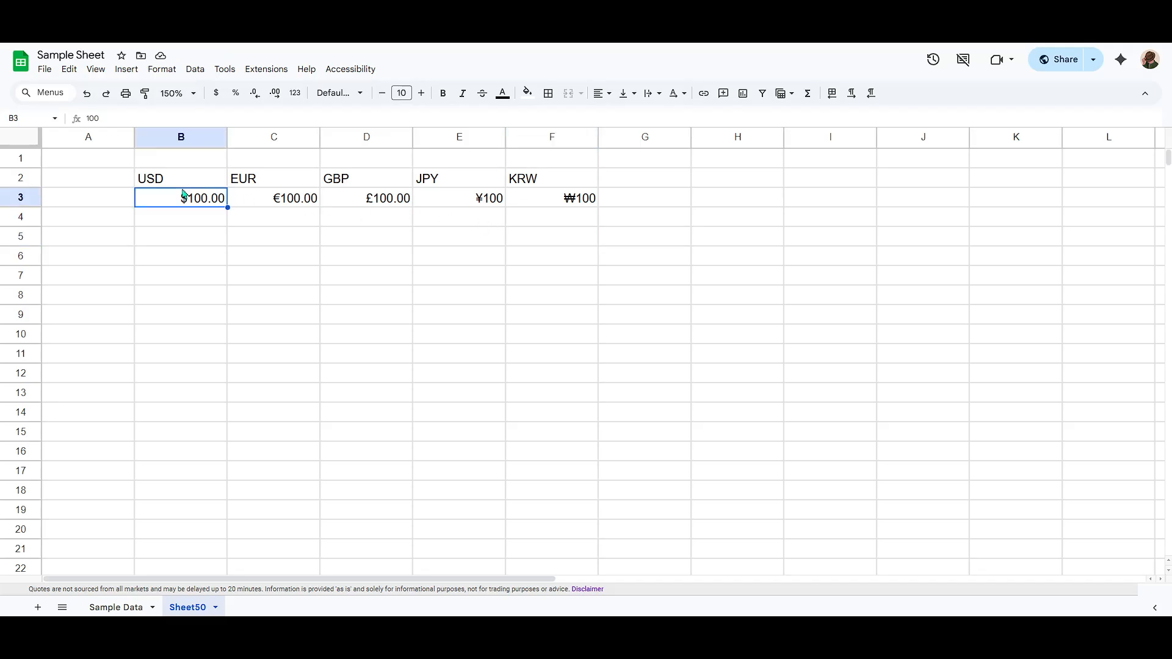
pyautogui.click(139, 70)
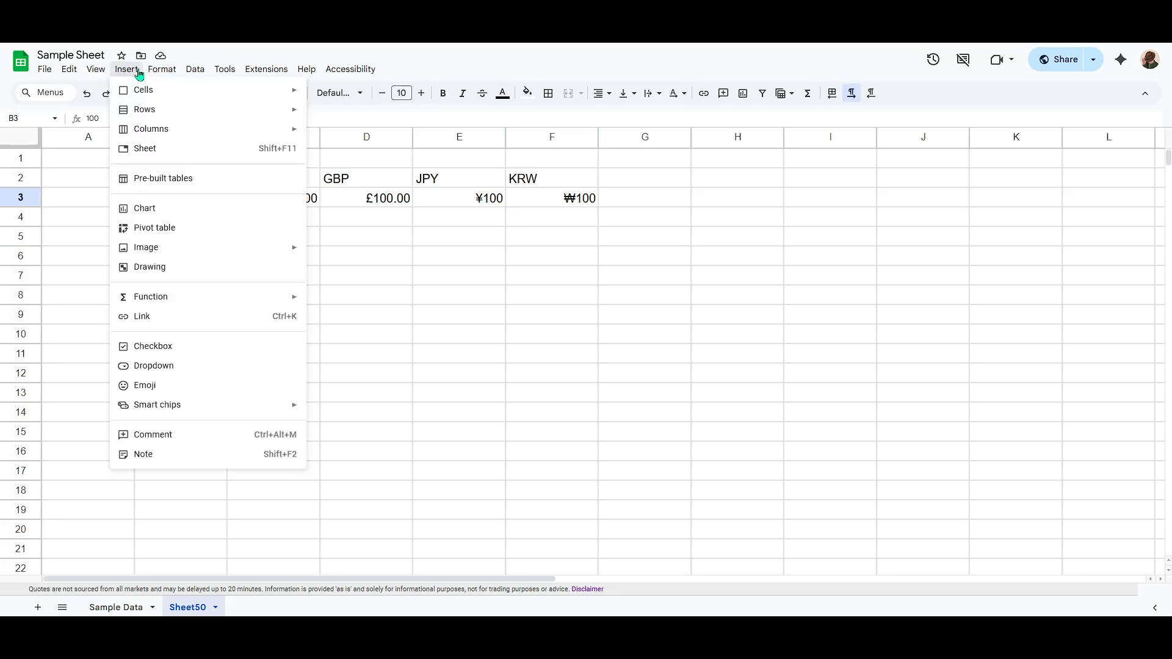
pyautogui.click(172, 72)
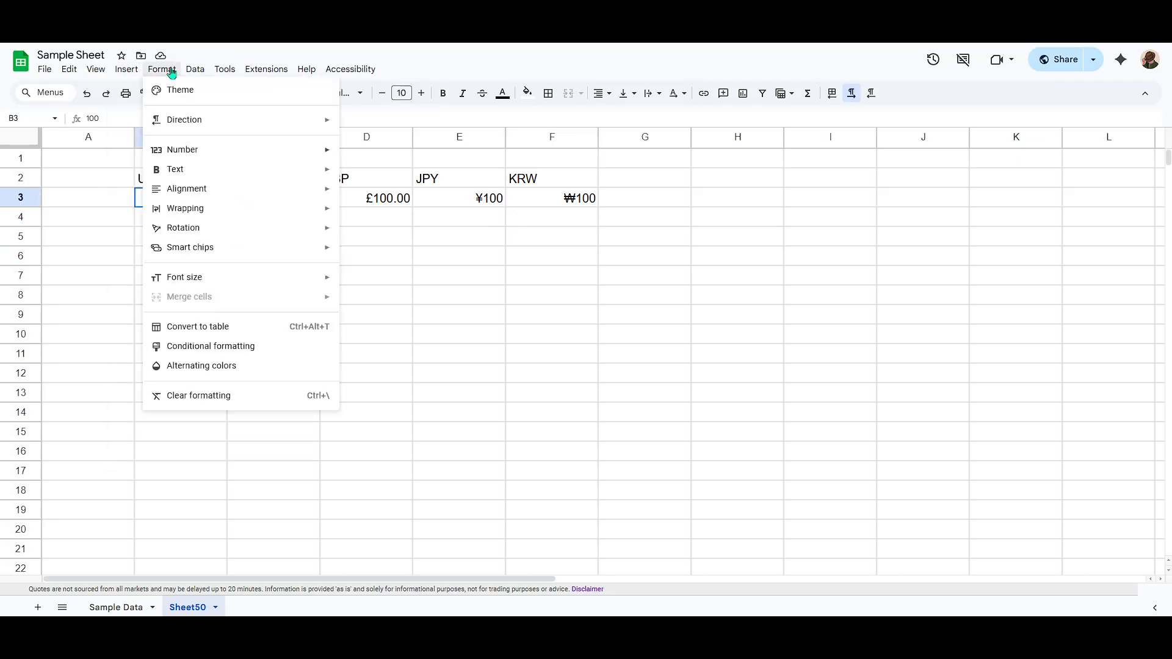